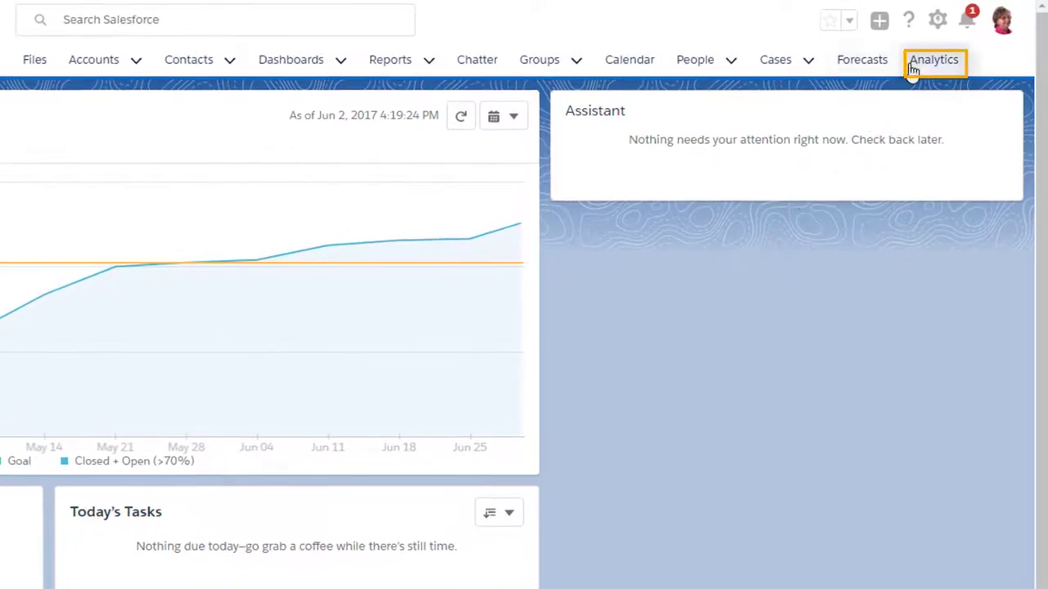
Step: Go to the Analytics tab to list recent analytics apps and dashboards
click(917, 72)
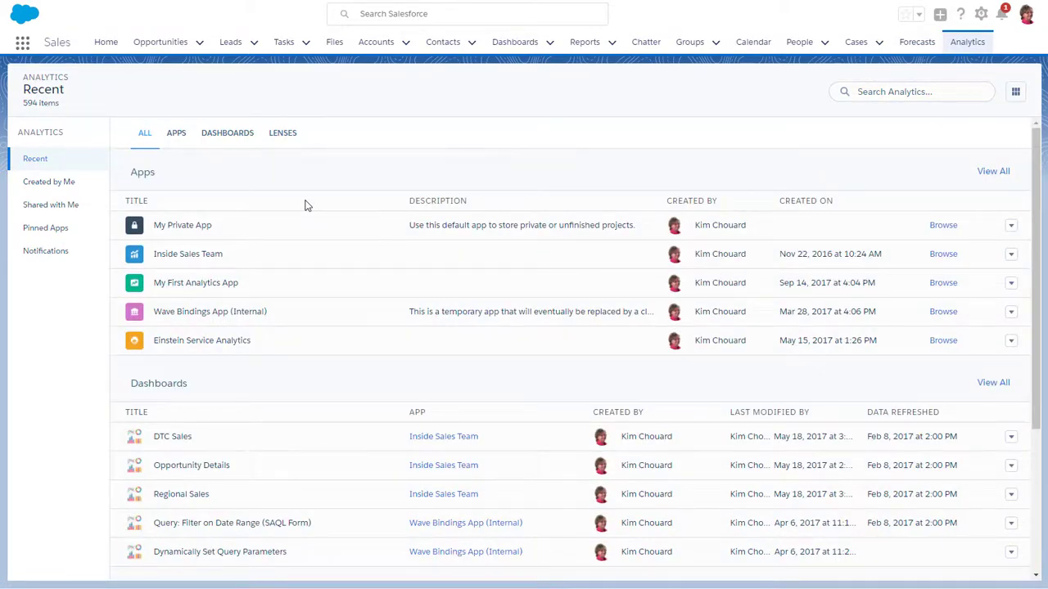
Step: View the DTC Sales dashboard and its dashboard list, then show the App Launcher
click(200, 262)
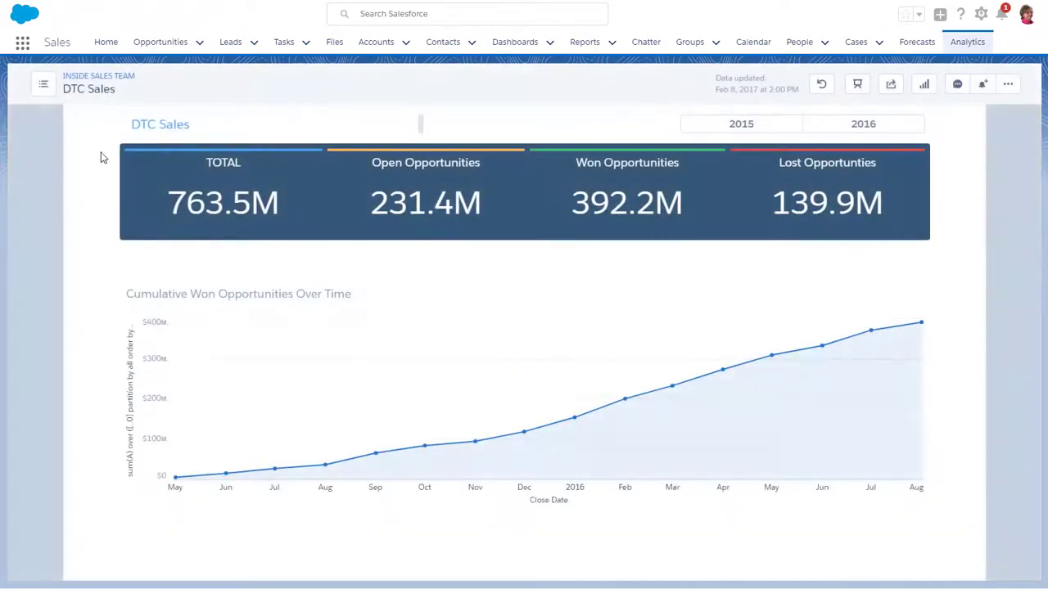
click(46, 90)
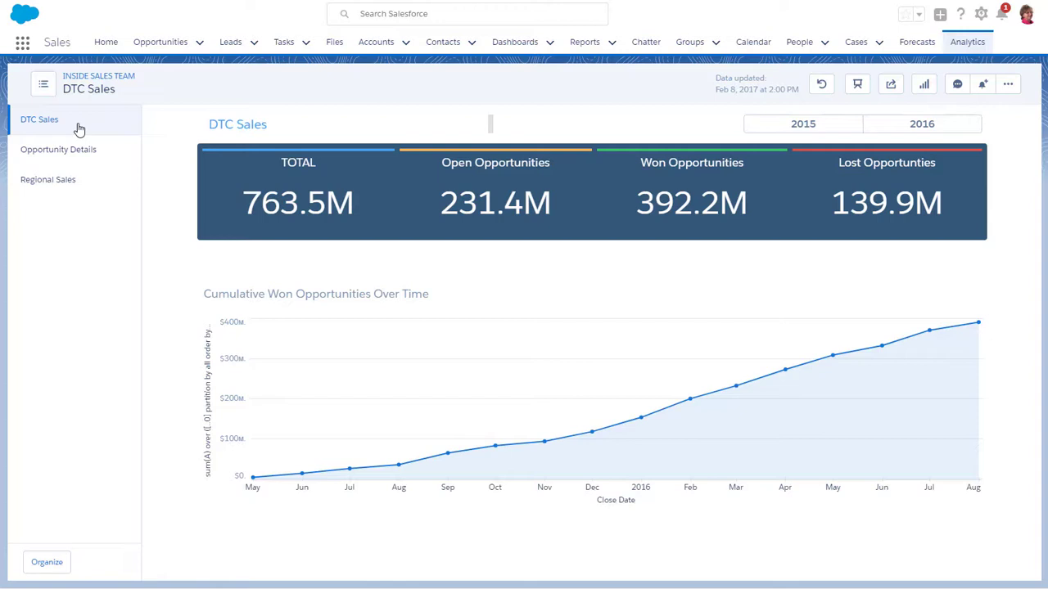
click(23, 43)
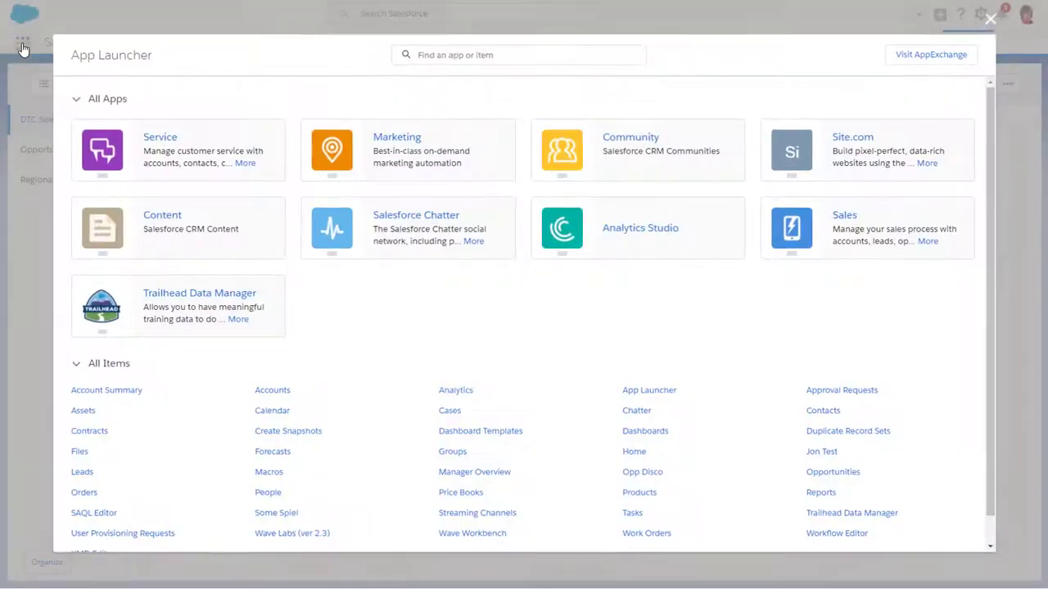
Step: Switch to Analytics Studio and scroll its Recent page down to Lenses and Datasets
click(630, 244)
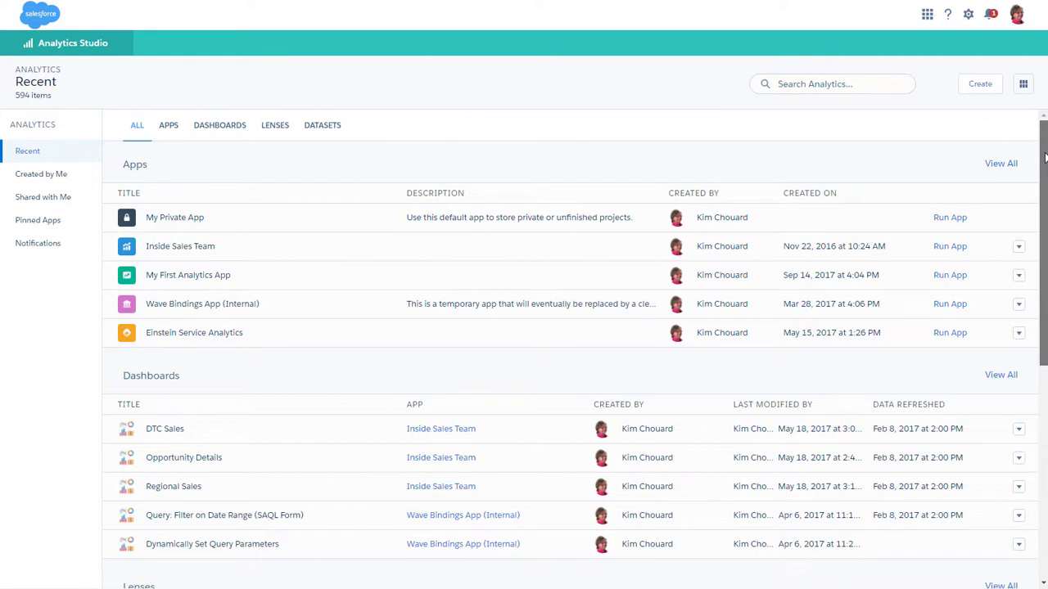
click(1023, 432)
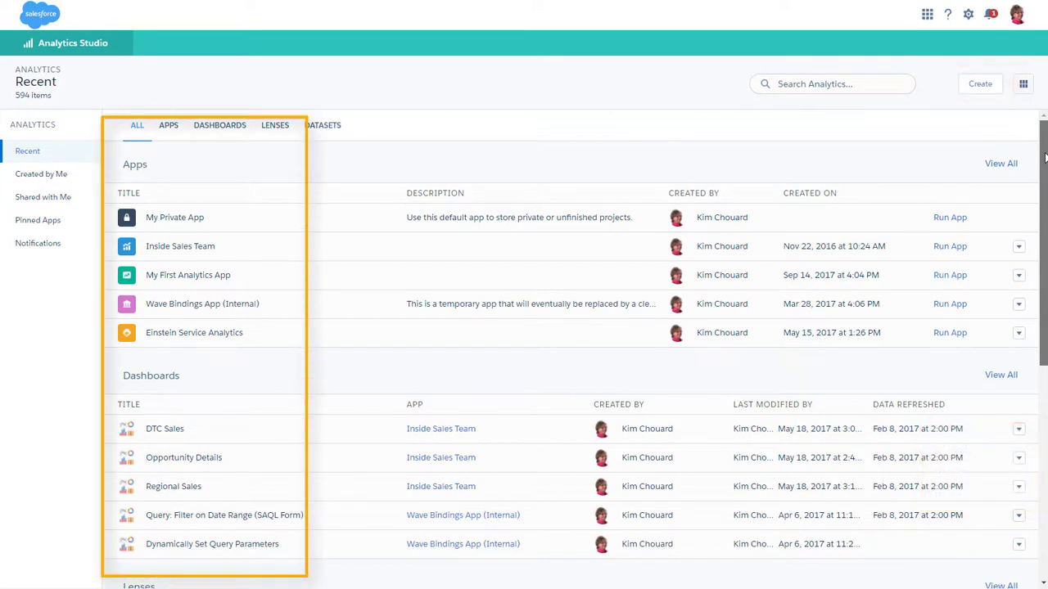
scroll(1044, 156, down, 5)
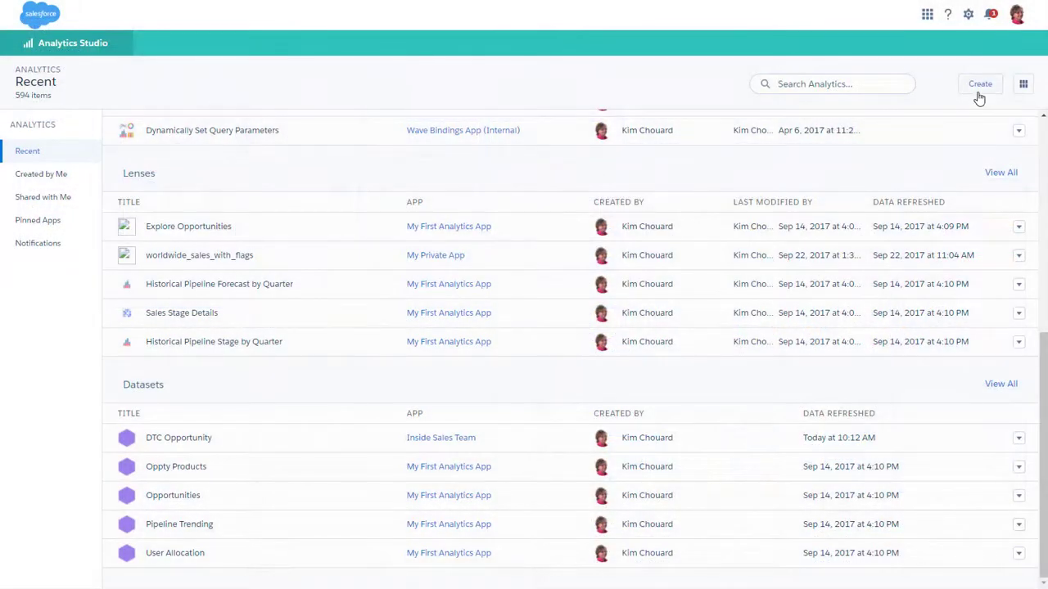
Step: Create a new blank app named My DTC Sales via Create > App
click(979, 92)
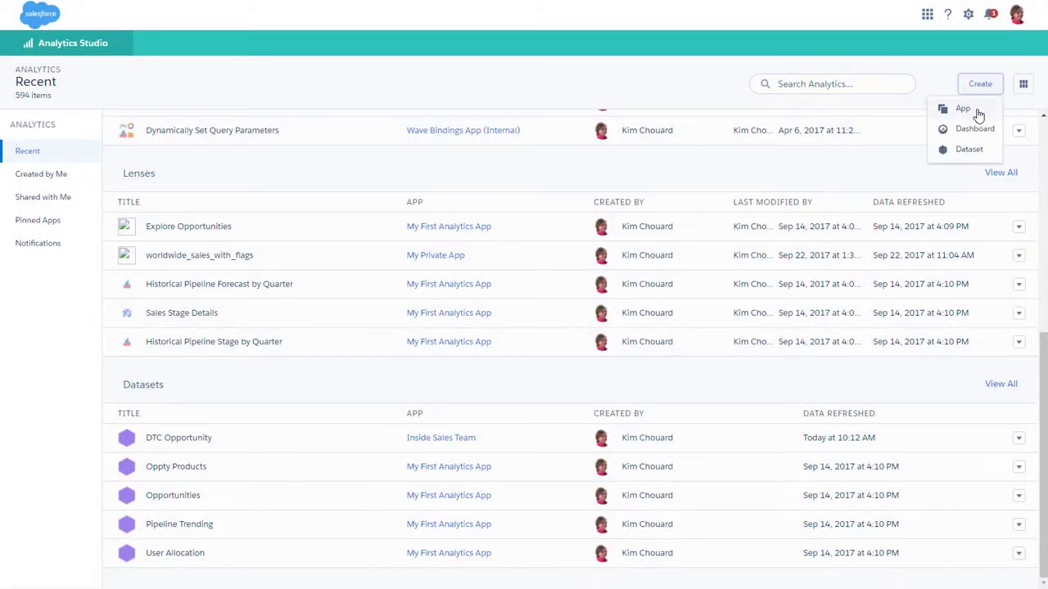
click(964, 109)
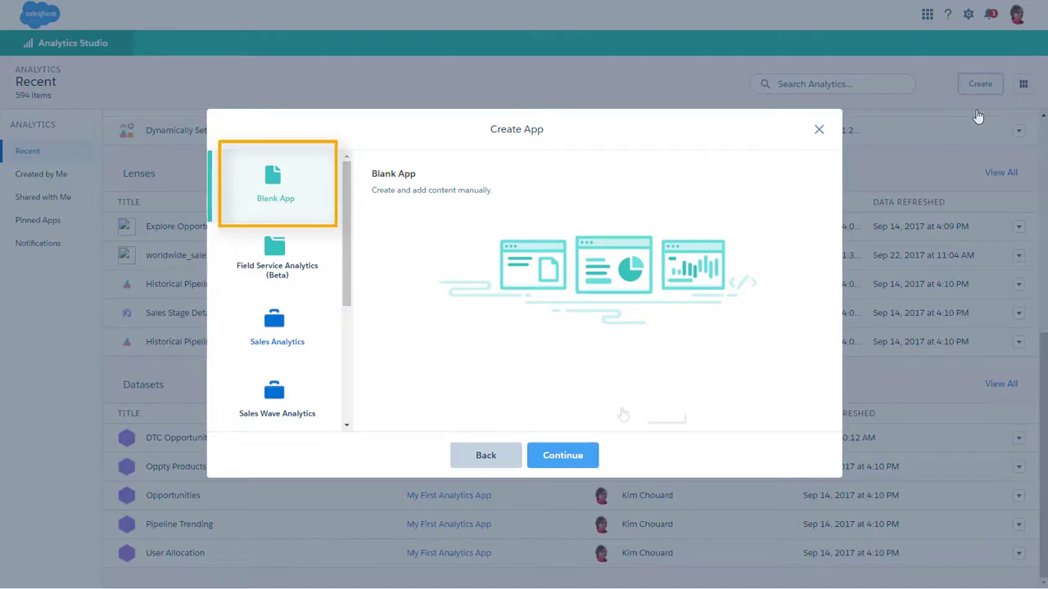
click(565, 455)
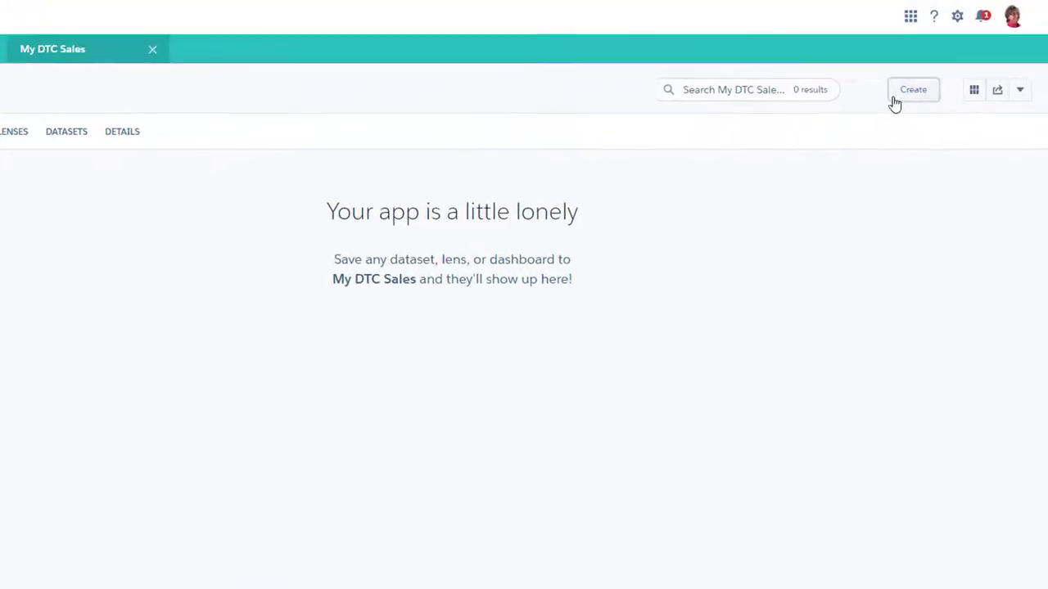
Step: Start a new dataset from a data source and show the DTC Opportunity dataset's actions
click(928, 80)
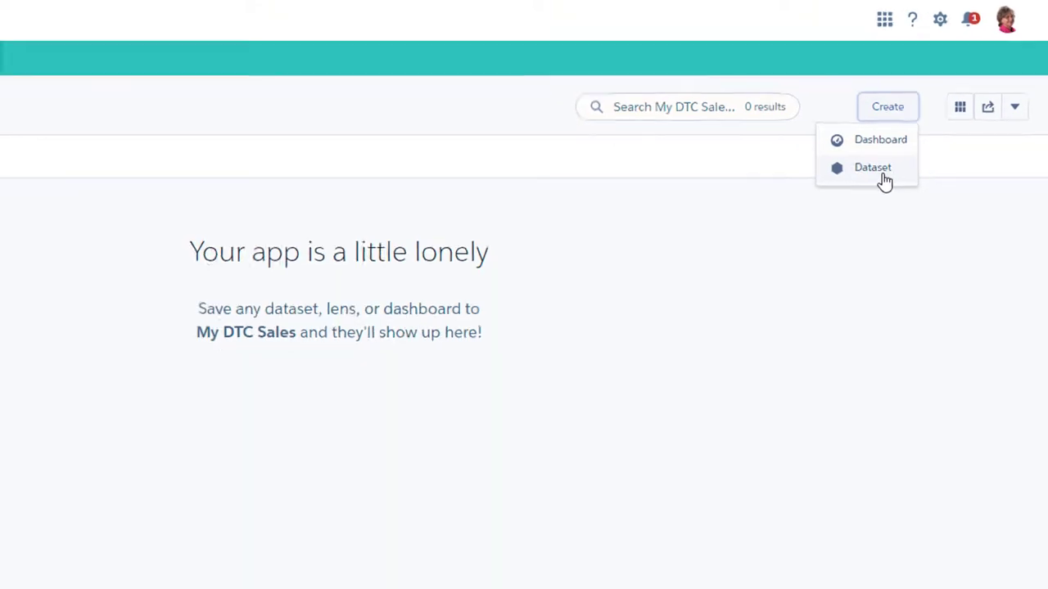
click(925, 135)
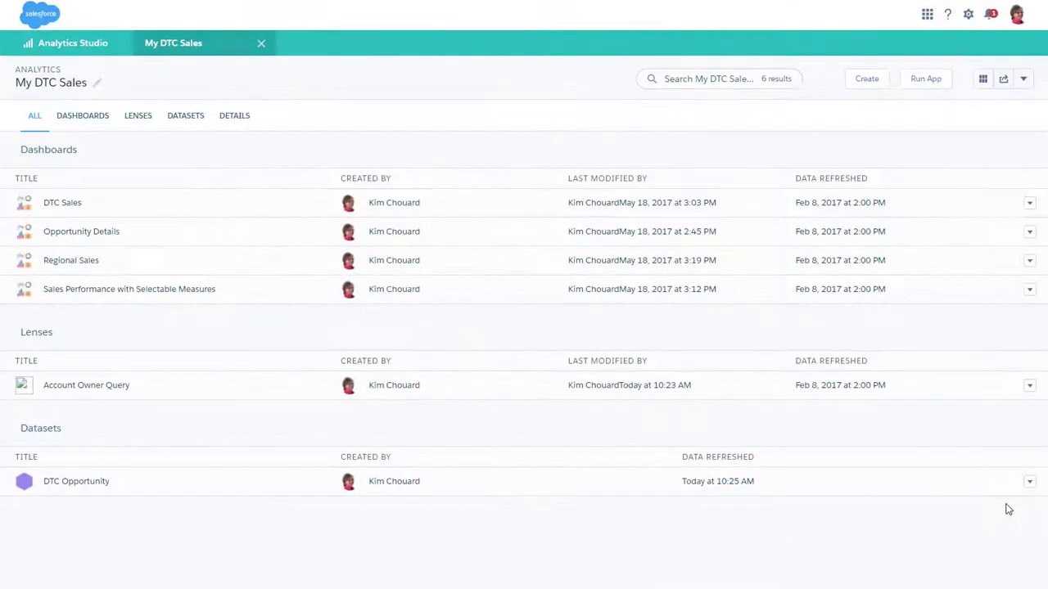
click(1029, 484)
Step: Return to the studio's recent items and reopen the My DTC Sales app
click(968, 19)
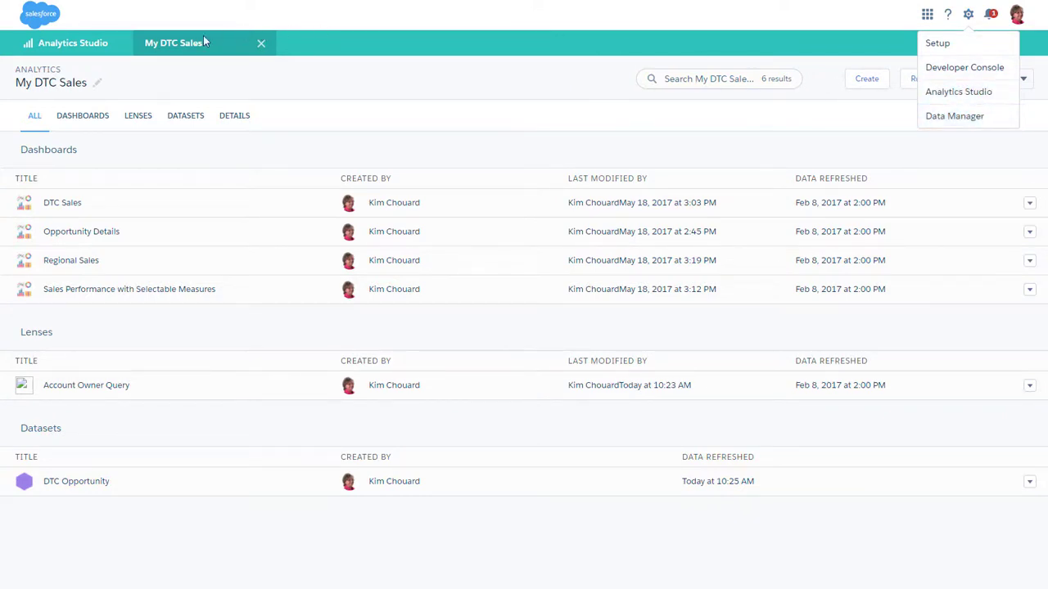
click(107, 51)
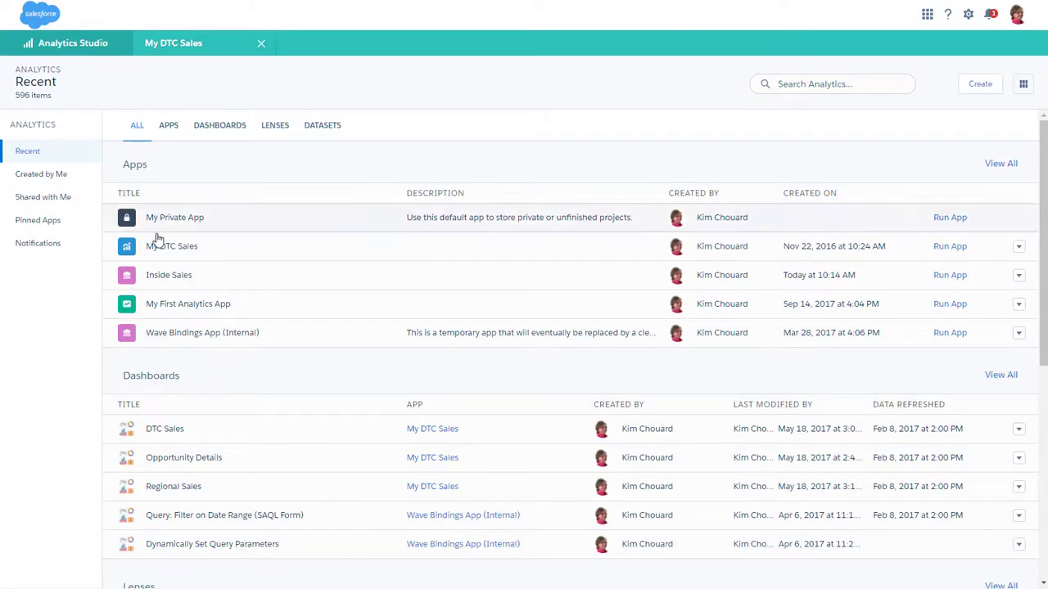
click(160, 258)
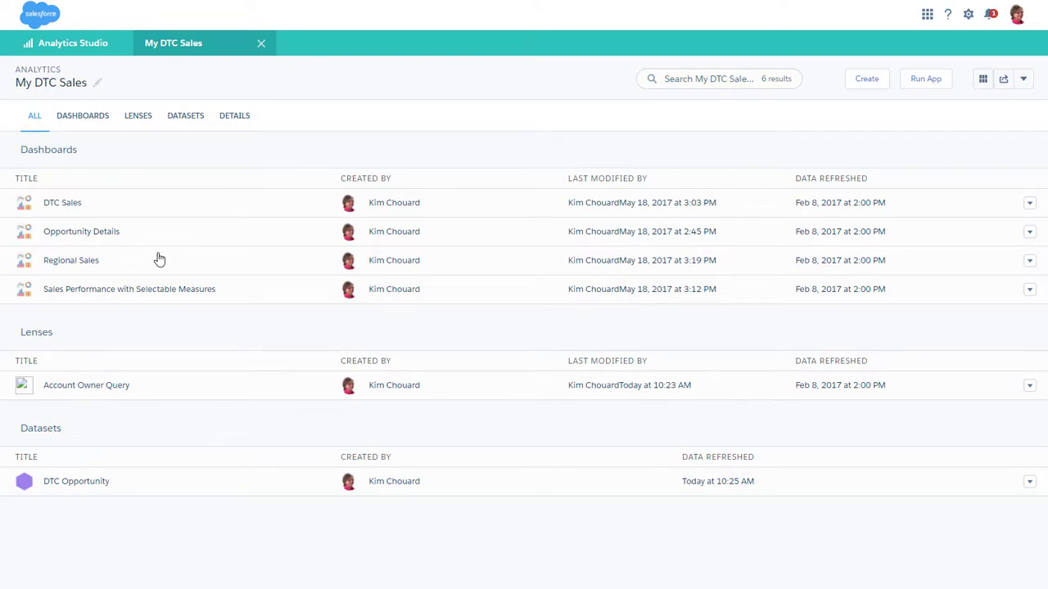
Step: Explore DTC Opportunity in a new lens charting Sum of Amount grouped by Account Owner
click(82, 495)
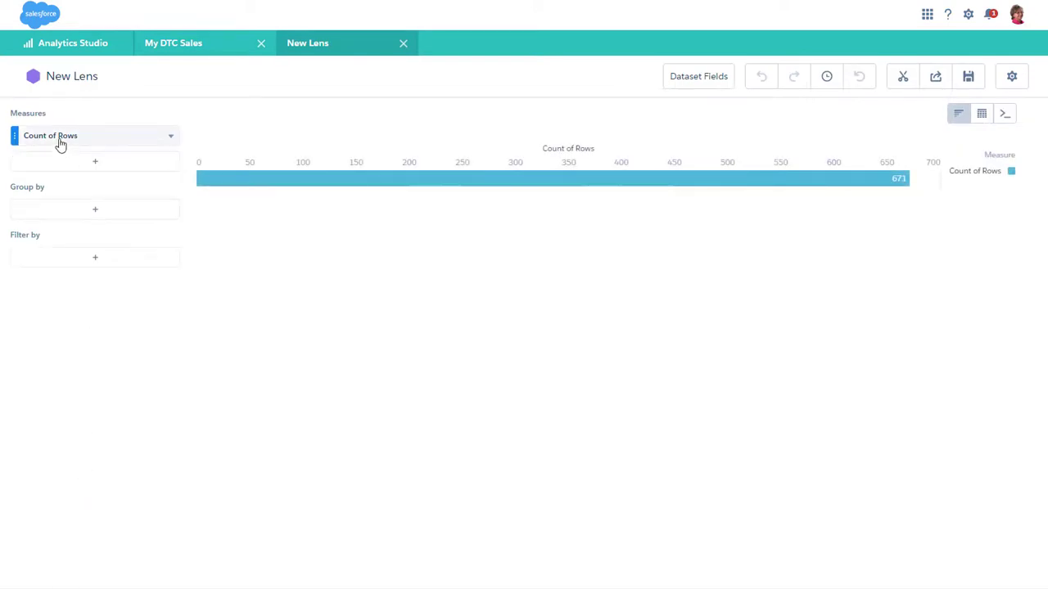
click(60, 144)
click(197, 160)
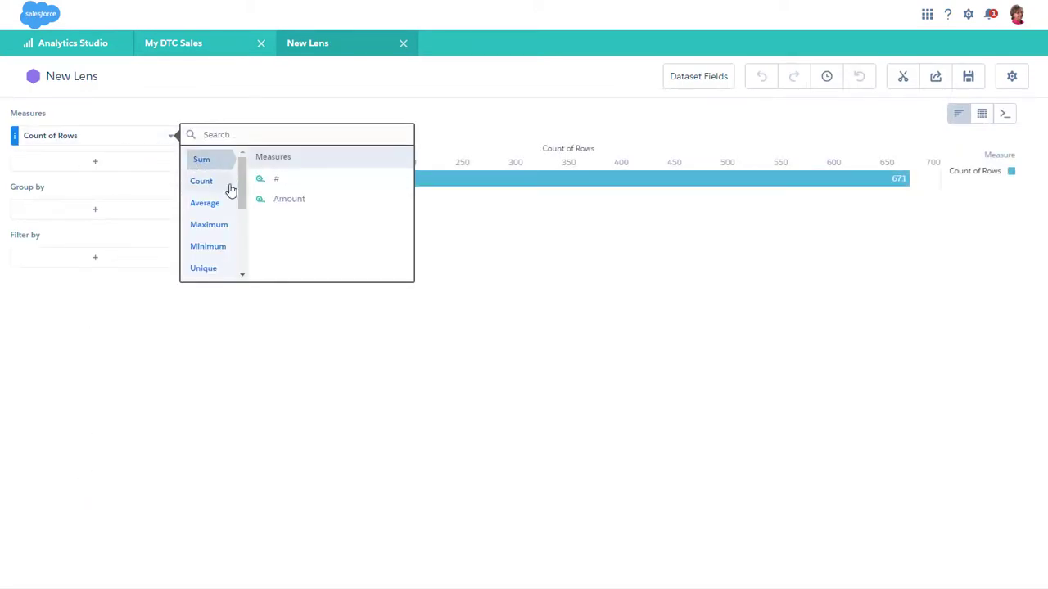
click(286, 200)
click(95, 210)
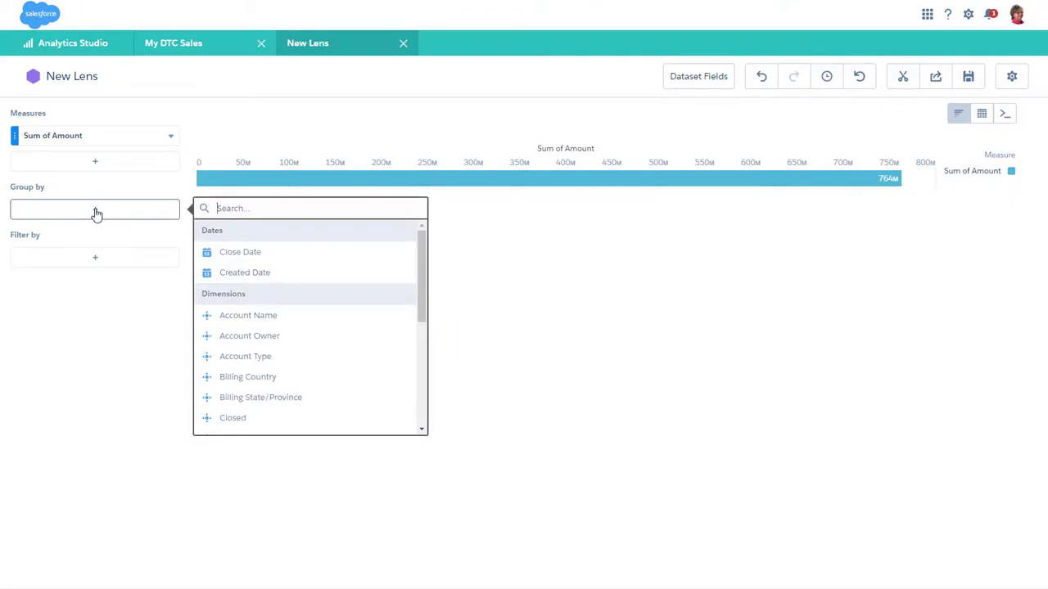
click(245, 337)
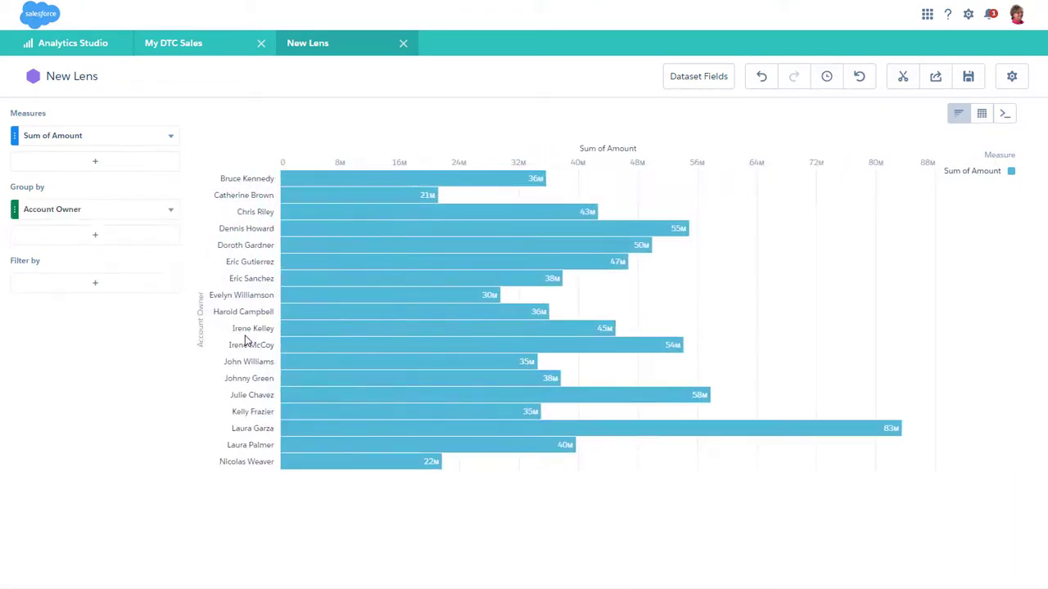
Step: Display the lens as a treemap, check its SAQL query, and bring up Save
click(957, 115)
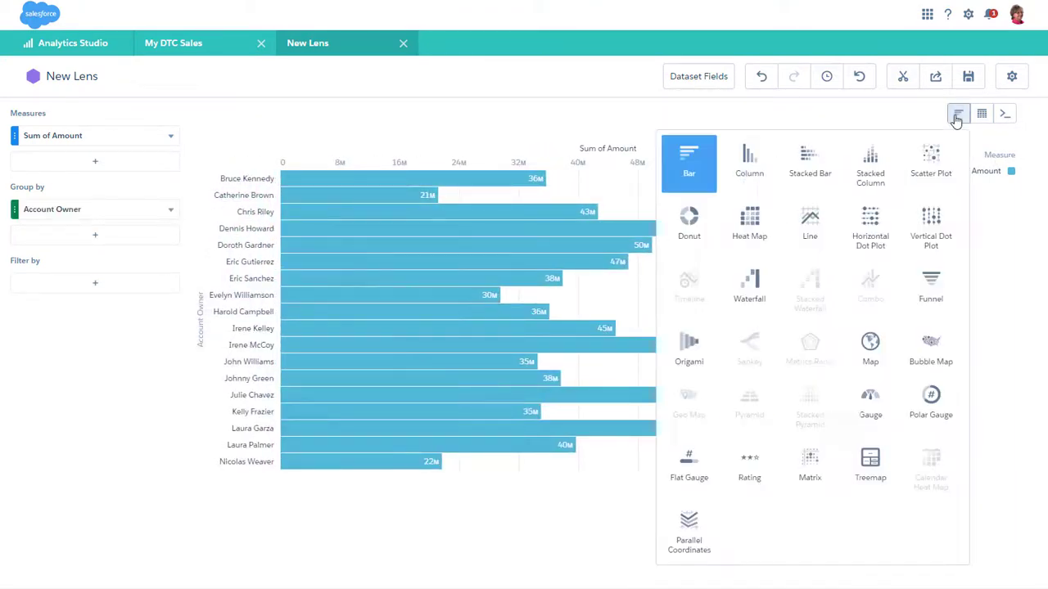
click(867, 465)
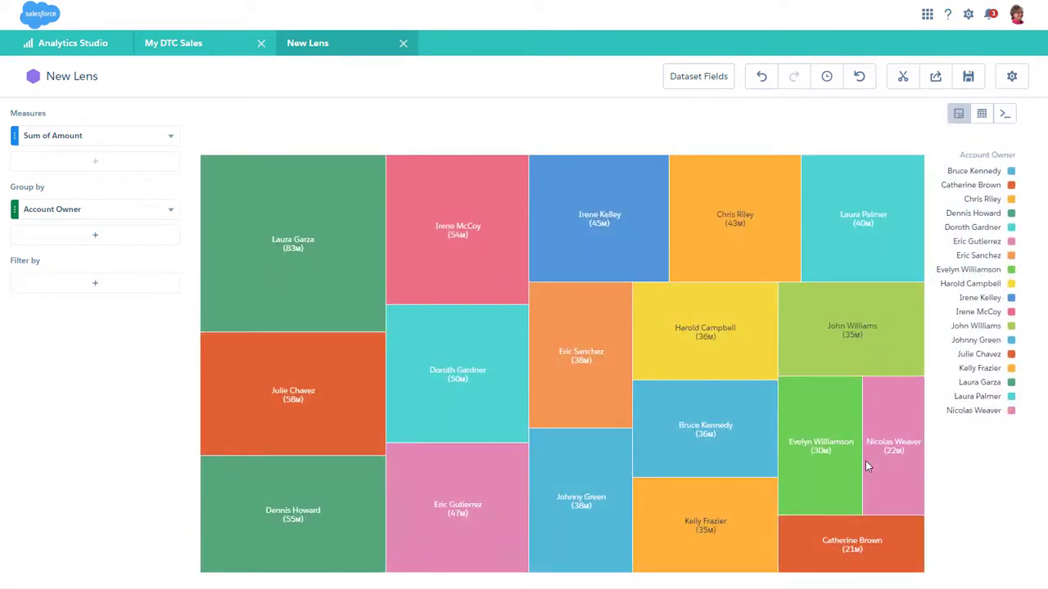
click(1005, 115)
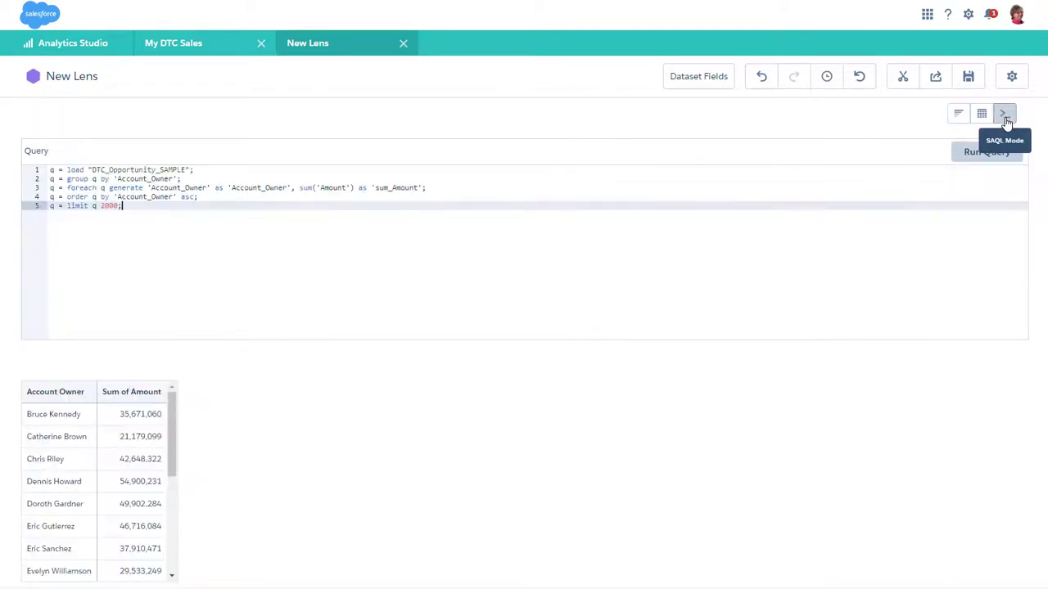
click(958, 115)
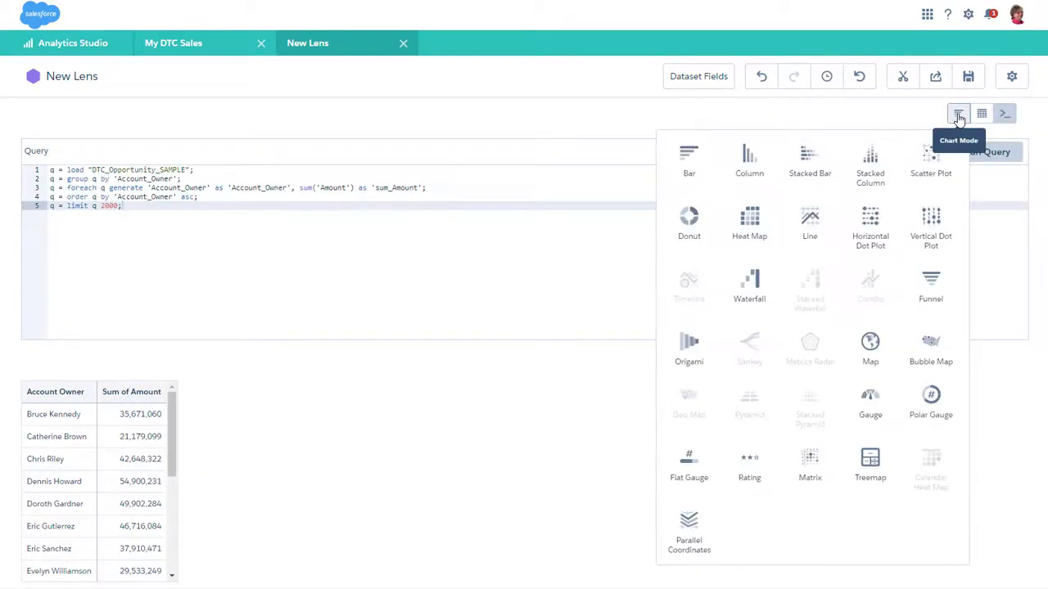
click(870, 479)
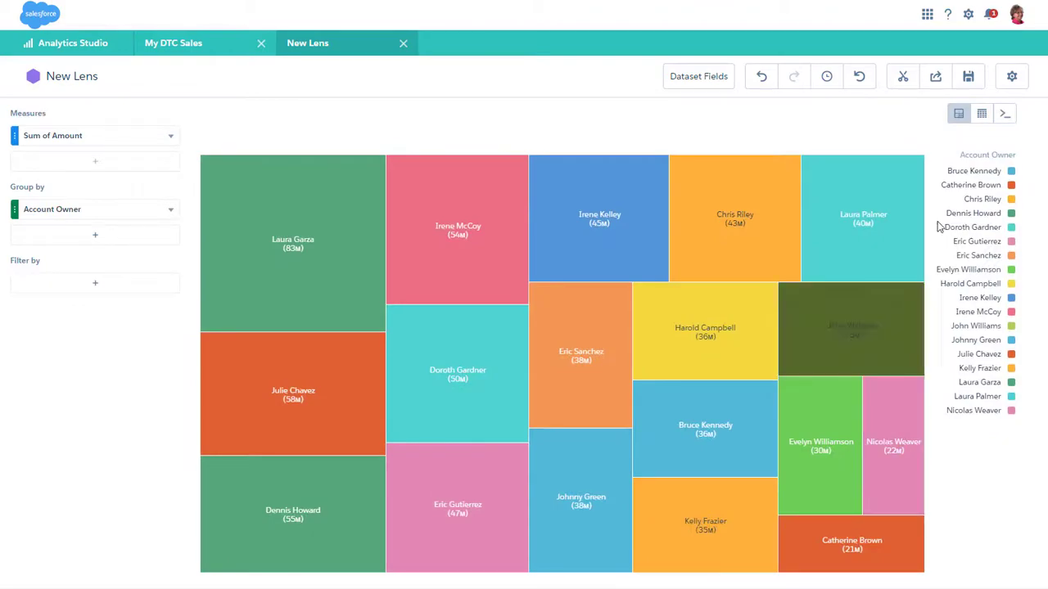
click(968, 78)
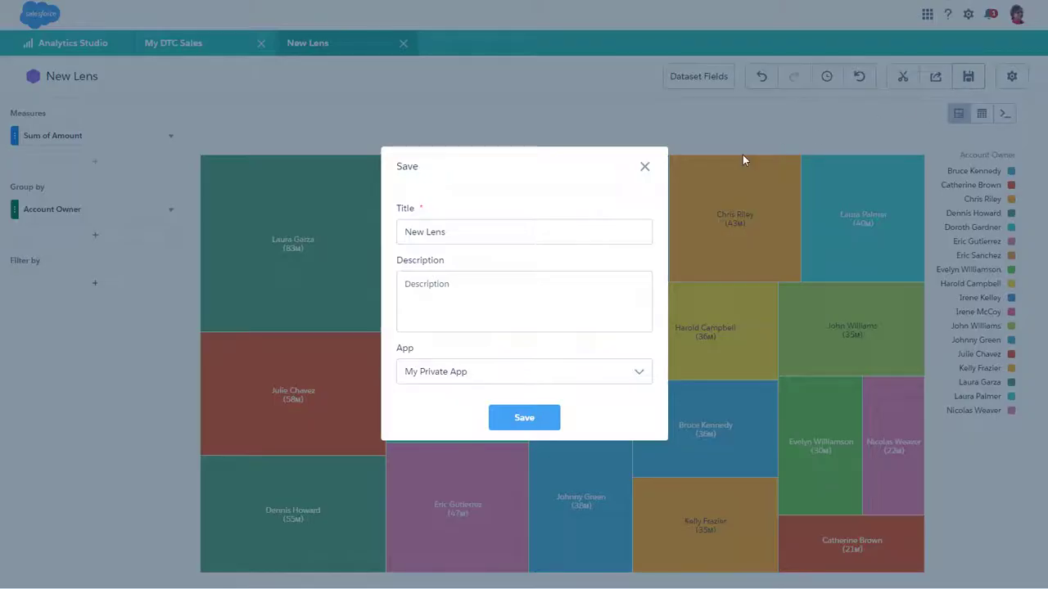
Step: Title the lens 'Account Owners Query', pick the My DTC Sales app, and save
click(403, 234)
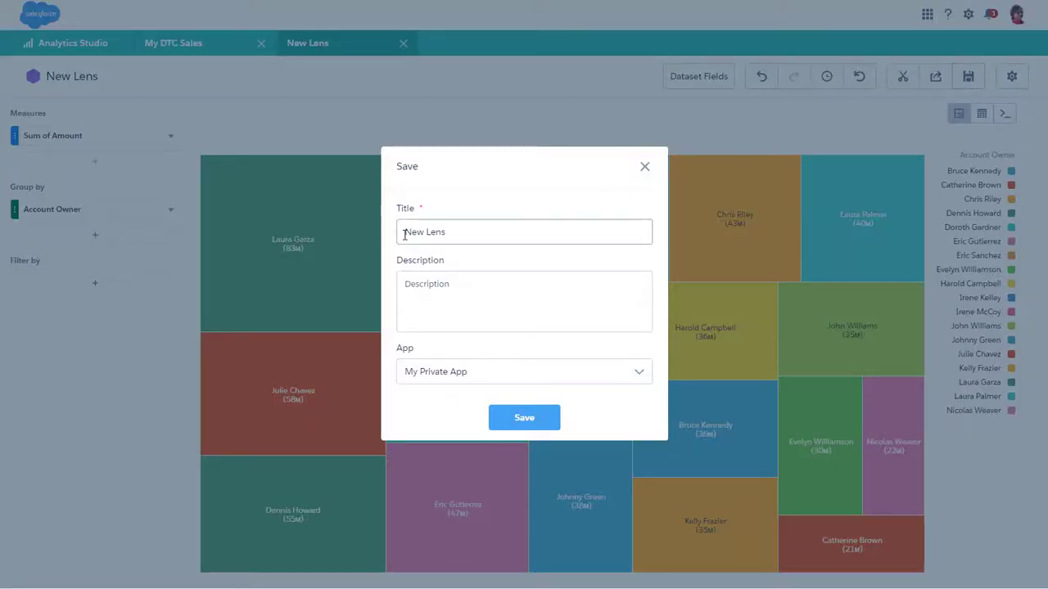
text(Account Owners Query)
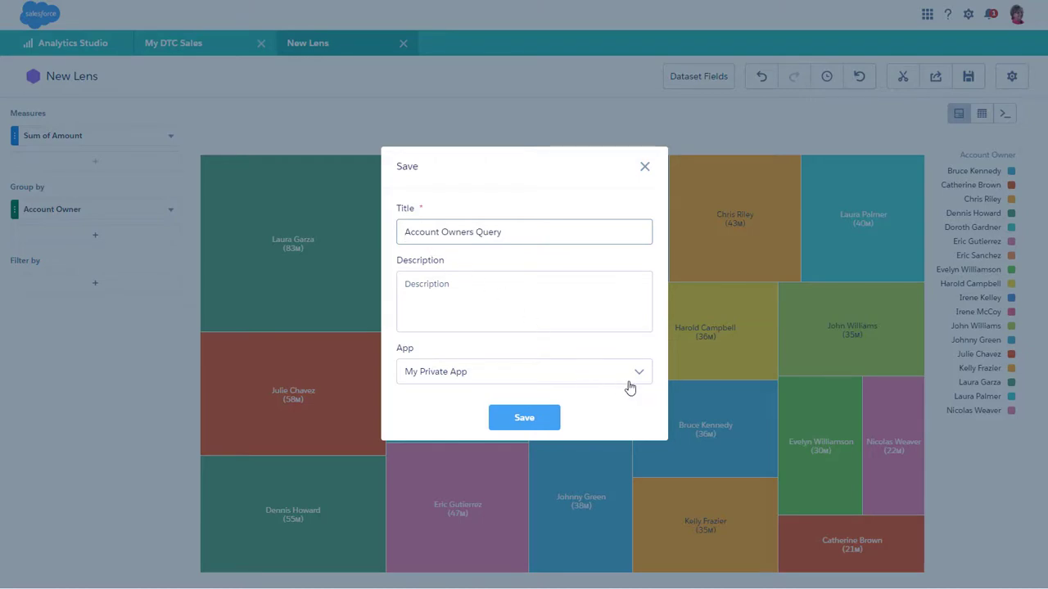
click(636, 378)
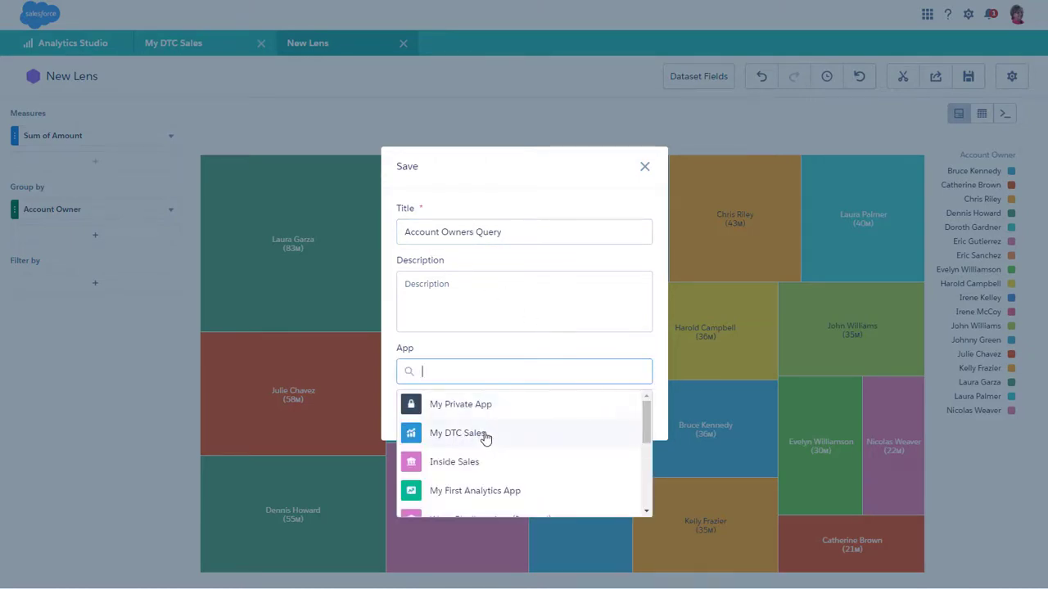
click(484, 435)
click(520, 422)
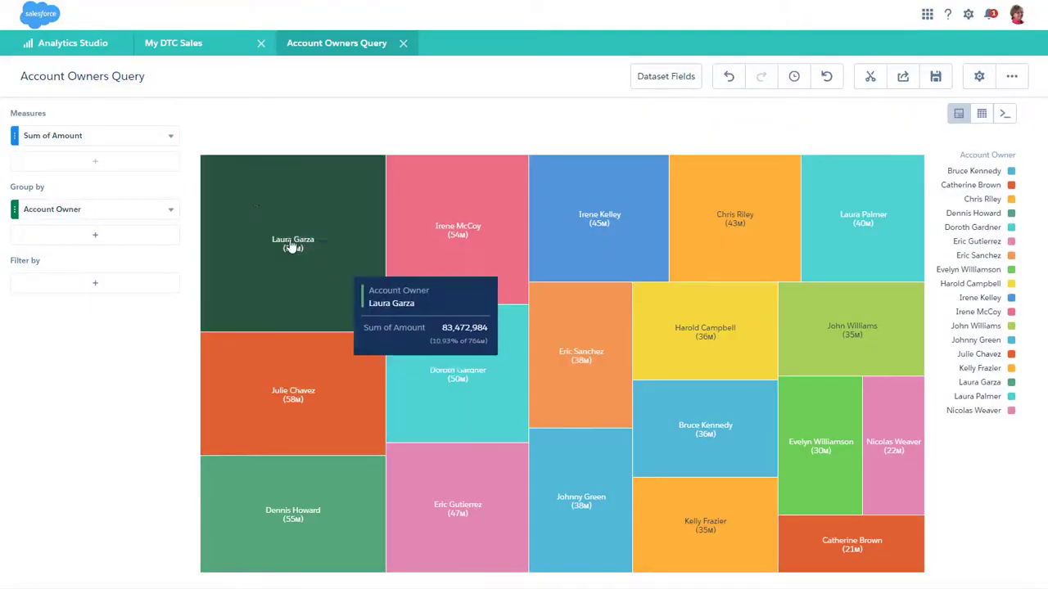
Step: From the Analytics home, create a blank dashboard and view its steps panel and layouts
click(74, 49)
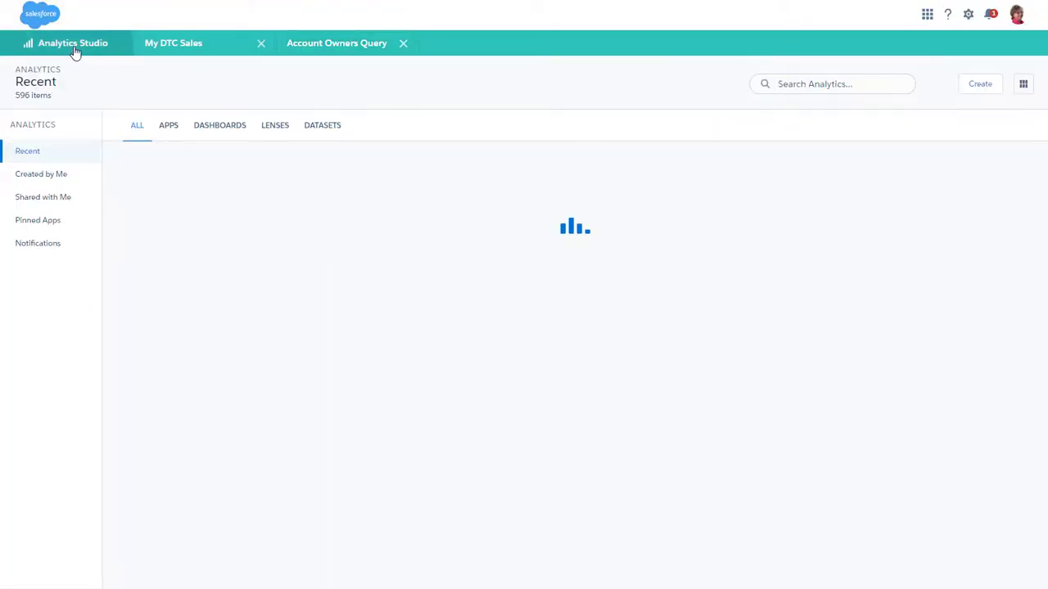
click(976, 85)
click(984, 134)
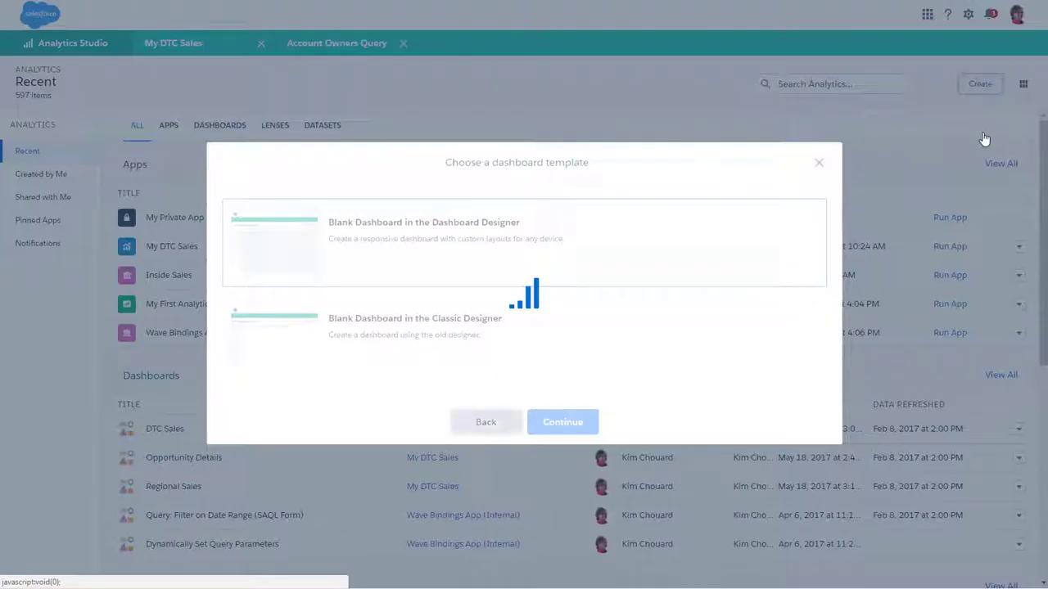
drag(838, 160, 842, 301)
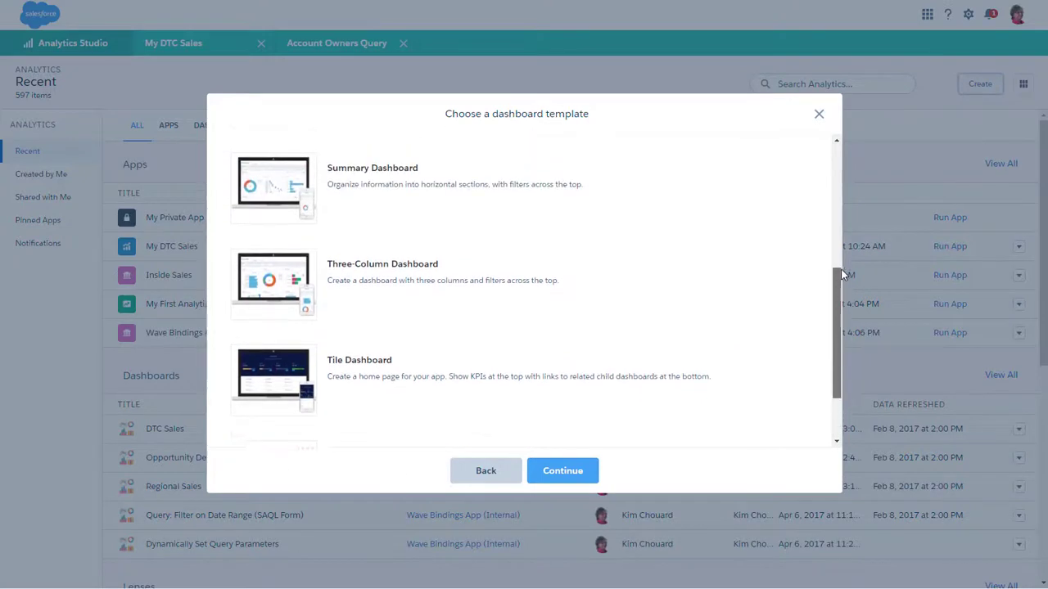
drag(842, 302, 837, 158)
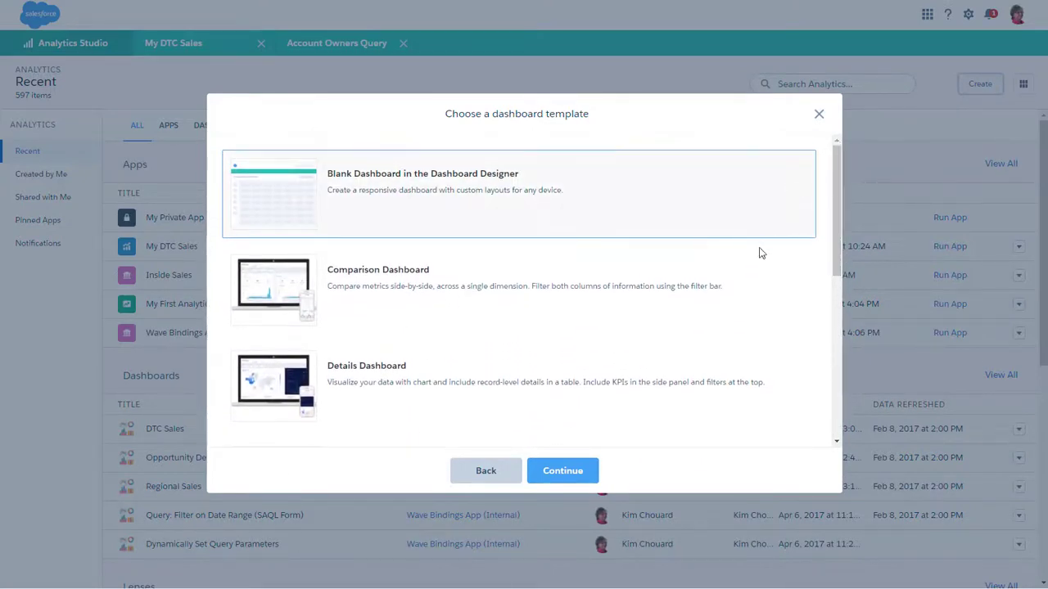
click(588, 474)
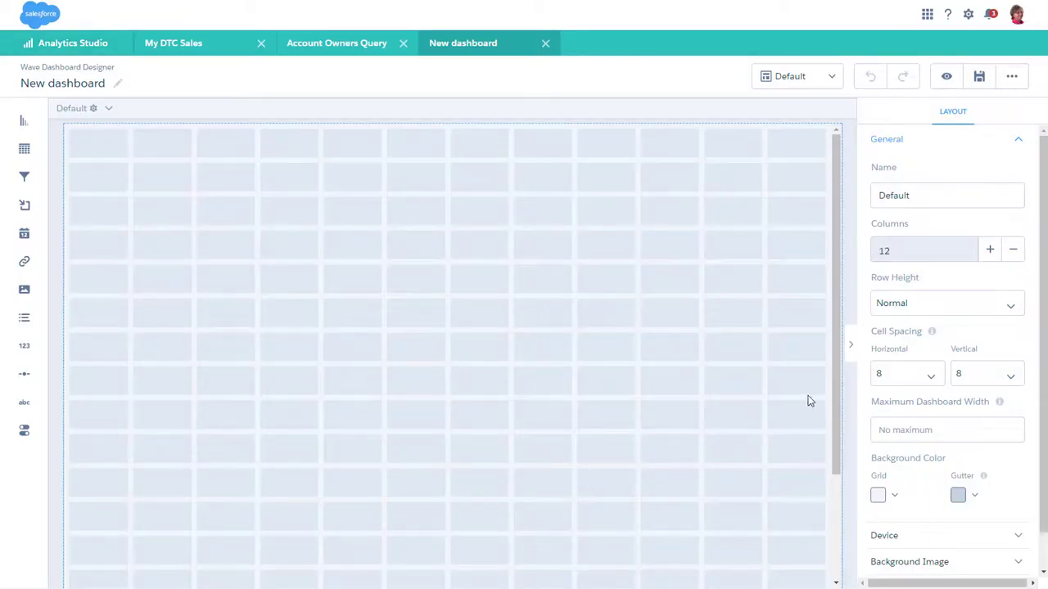
click(855, 383)
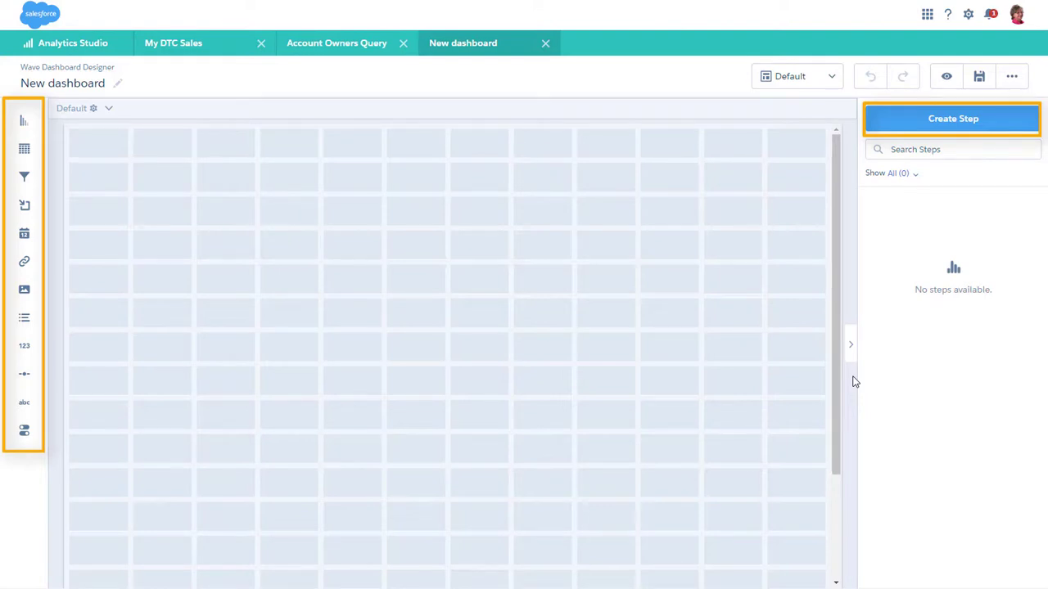
click(832, 82)
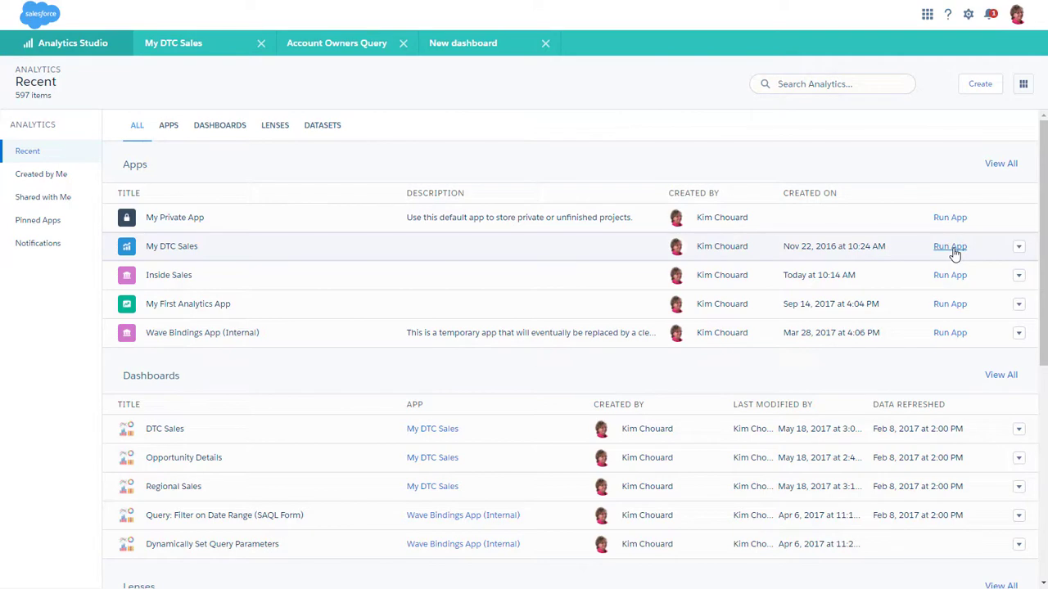
Step: Run My DTC Sales and reorder its pages so DTC Sales sits below Regional Sales
click(952, 248)
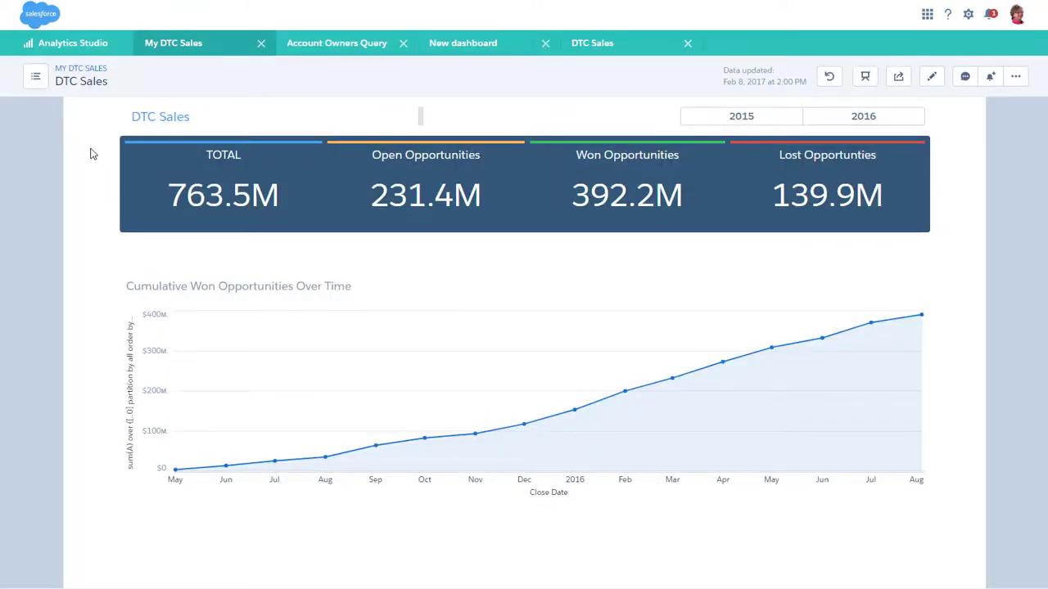
click(36, 78)
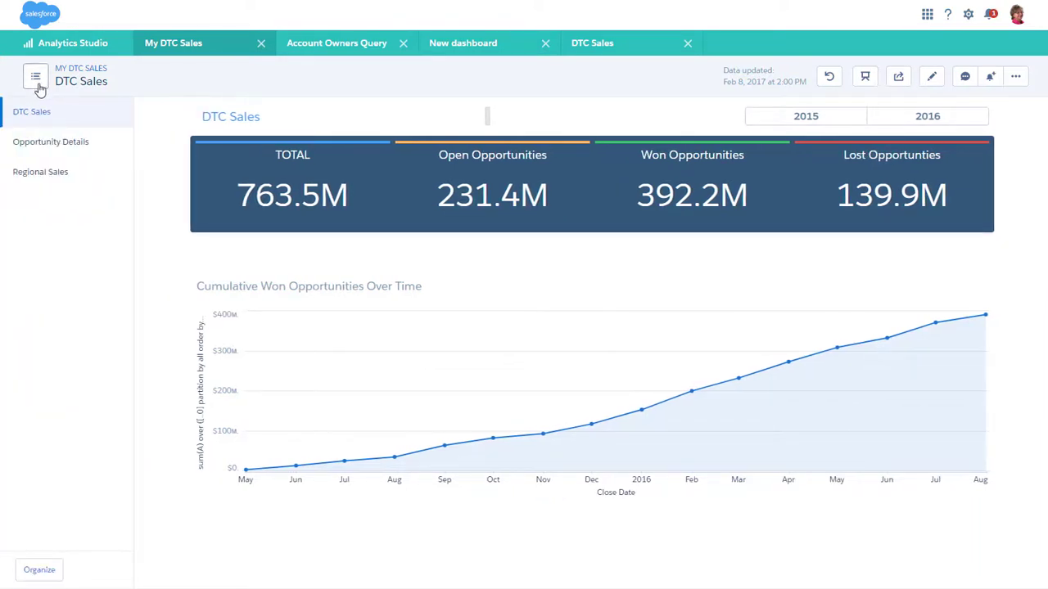
click(41, 571)
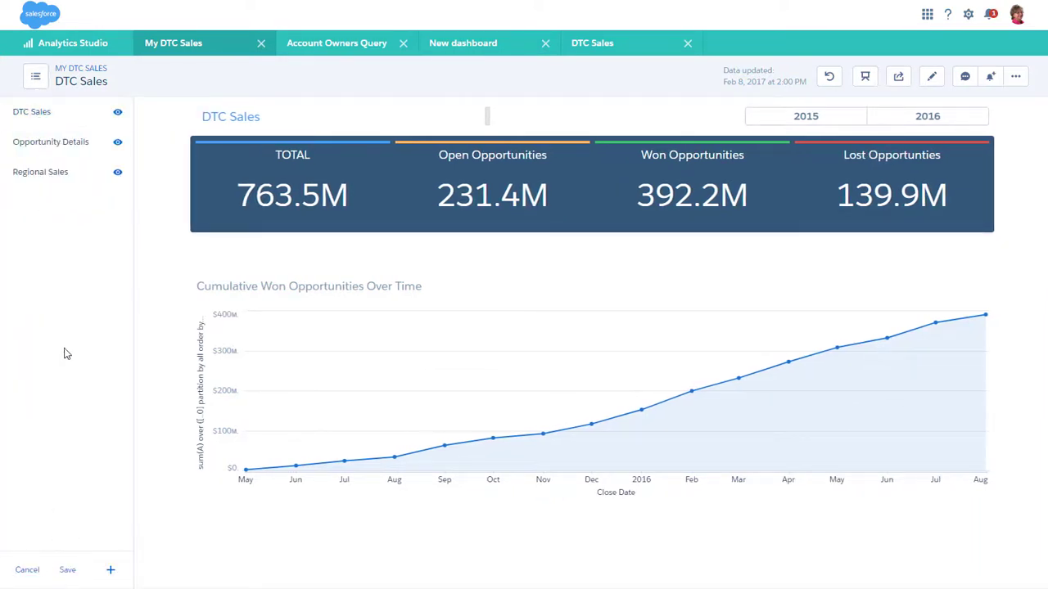
drag(45, 117, 44, 160)
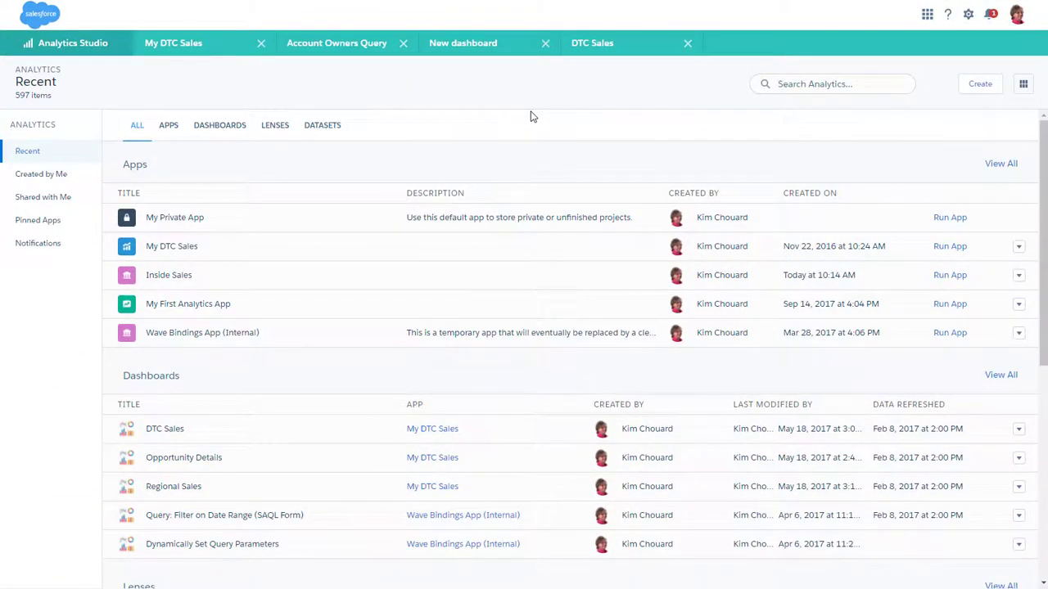
Step: Open the My DTC Sales app page and its sharing settings
click(180, 247)
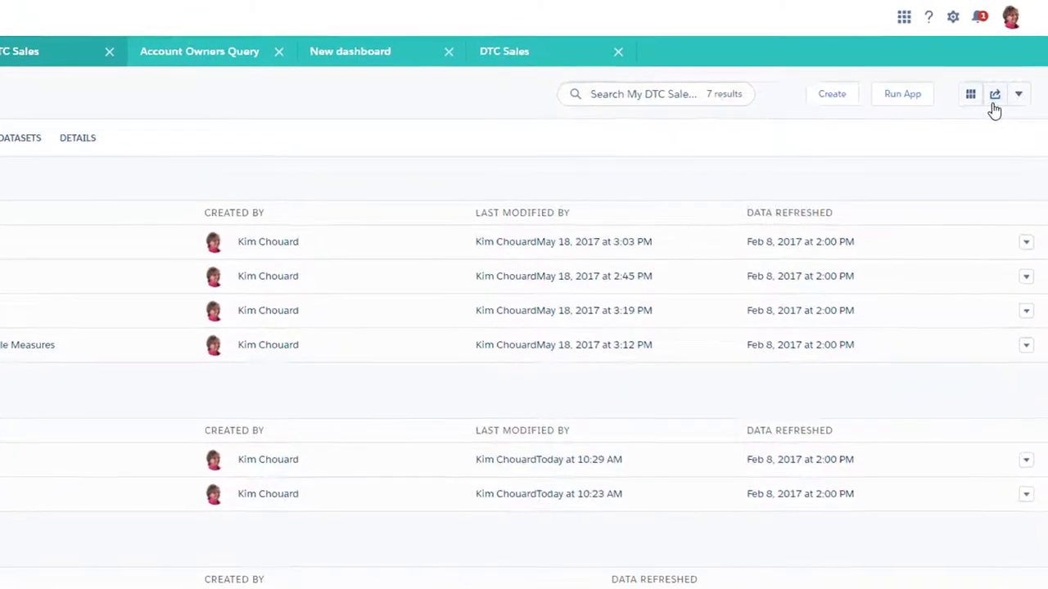
click(994, 97)
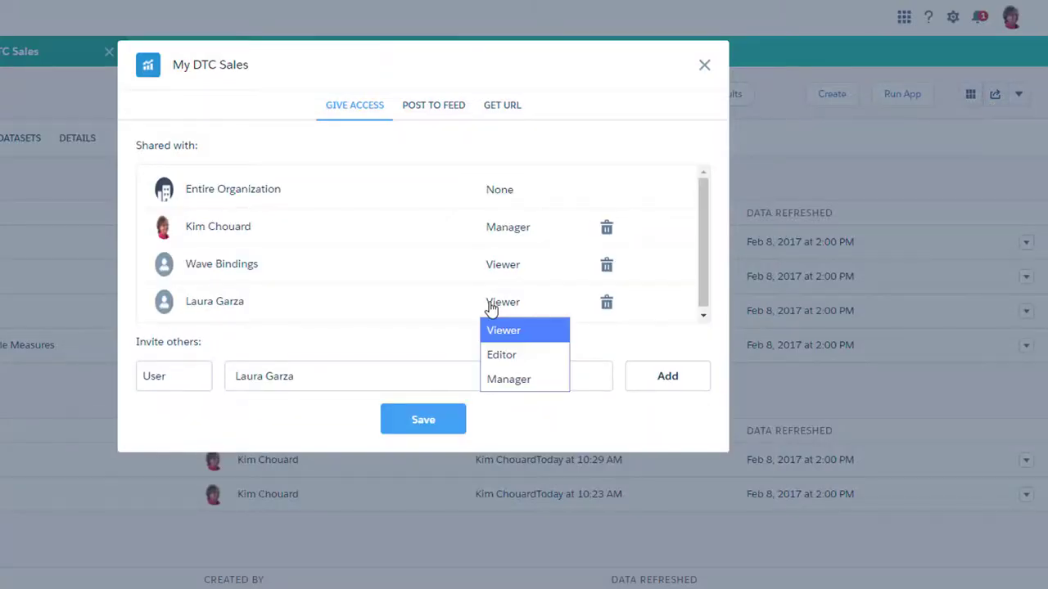